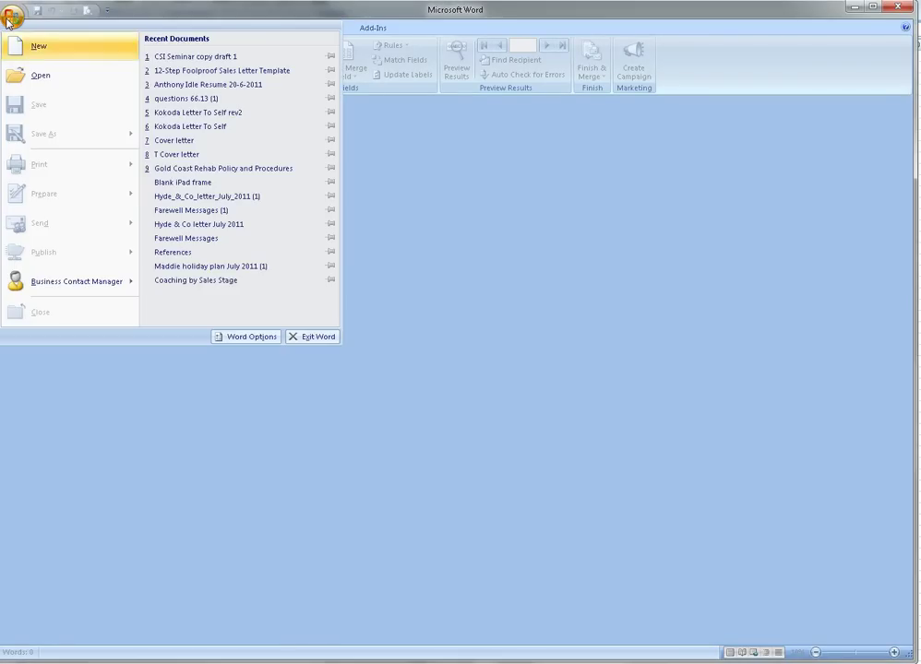
- Create a new blank document
{"action": "left_click", "coordinate": [26, 48]}
{"action": "double_click", "coordinate": [26, 48]}
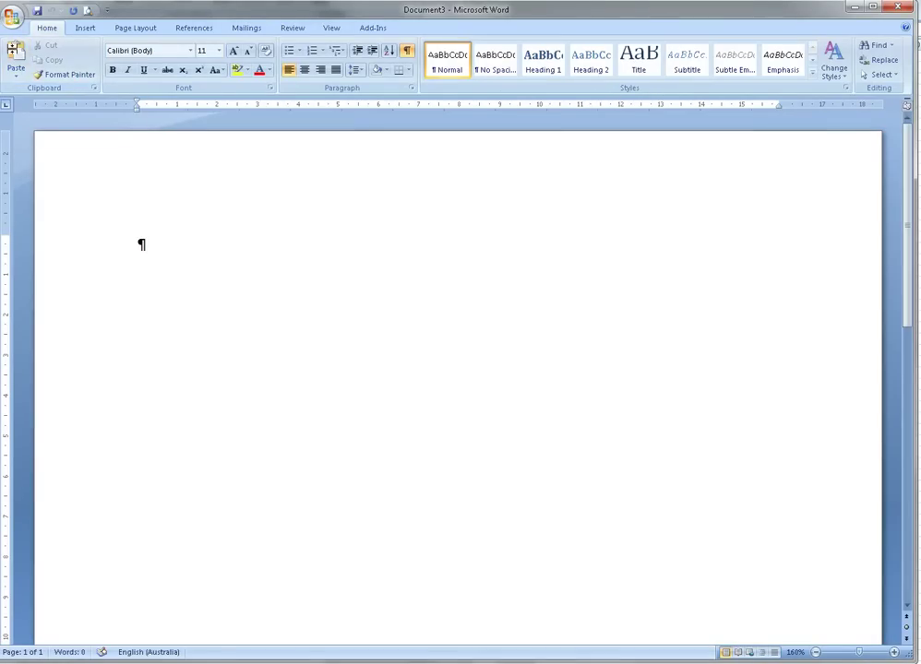
- Review the envelope setup's size and printing options, including the feed method, without adding an envelope to the document
{"action": "left_click", "coordinate": [241, 30]}
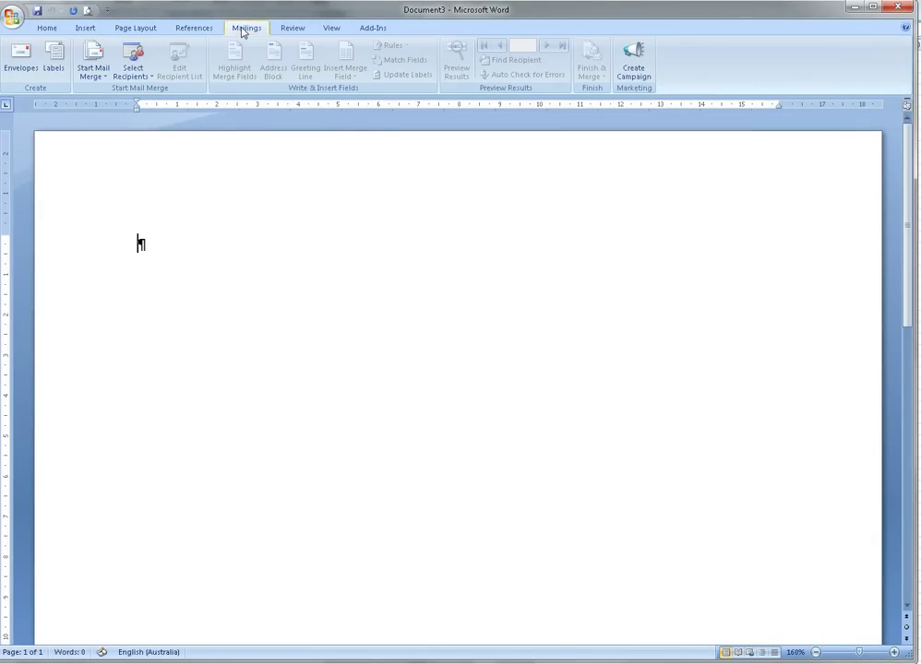
{"action": "left_click", "coordinate": [27, 61]}
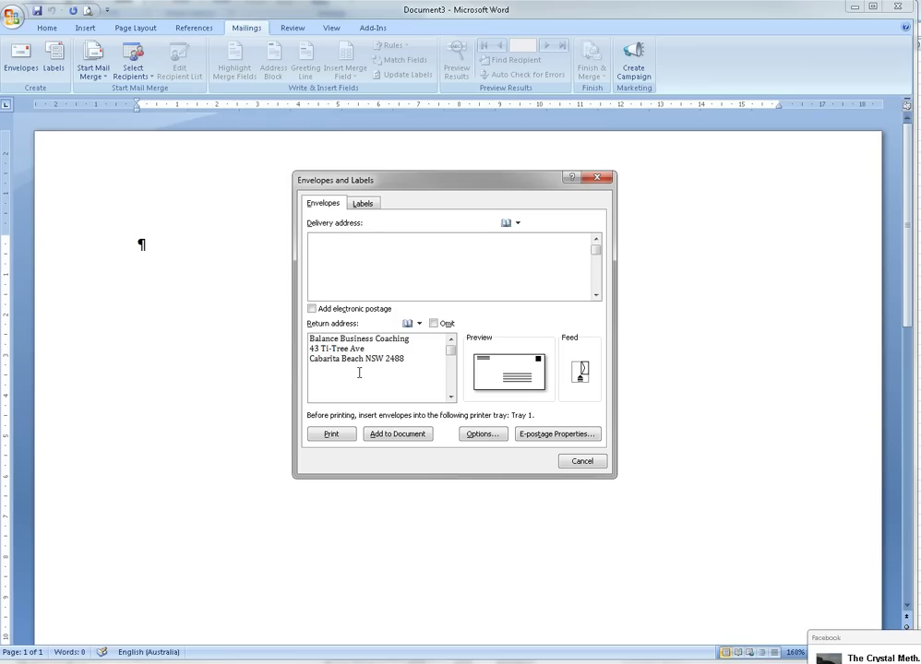
{"action": "left_click", "coordinate": [495, 438]}
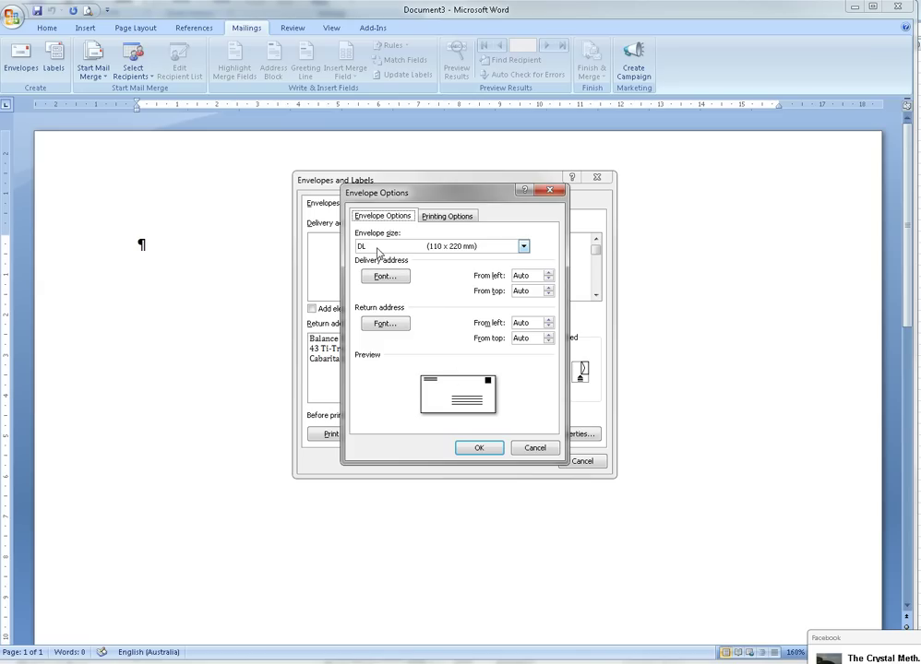
{"action": "left_click", "coordinate": [450, 218]}
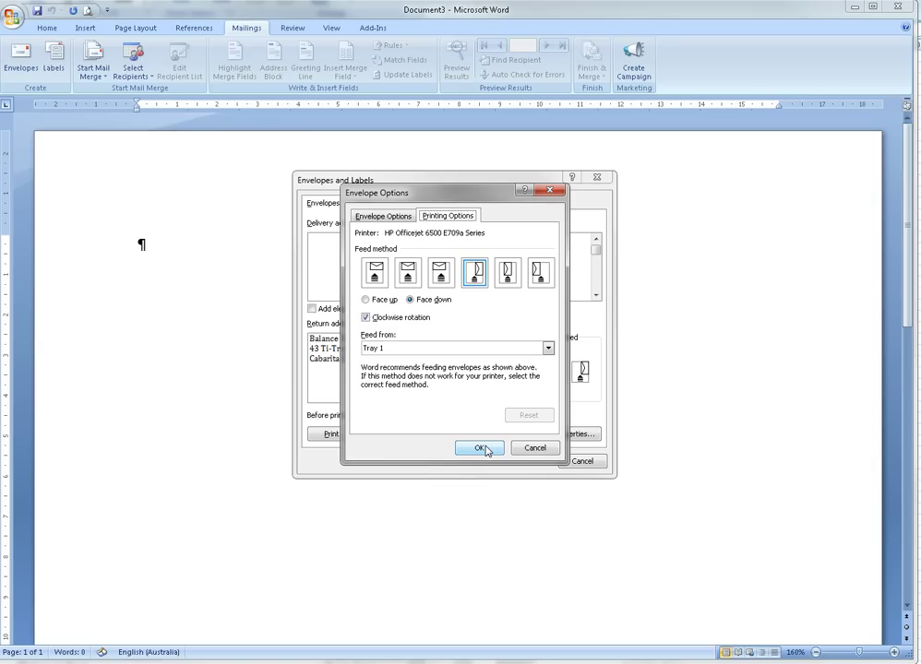
{"action": "left_click", "coordinate": [486, 449]}
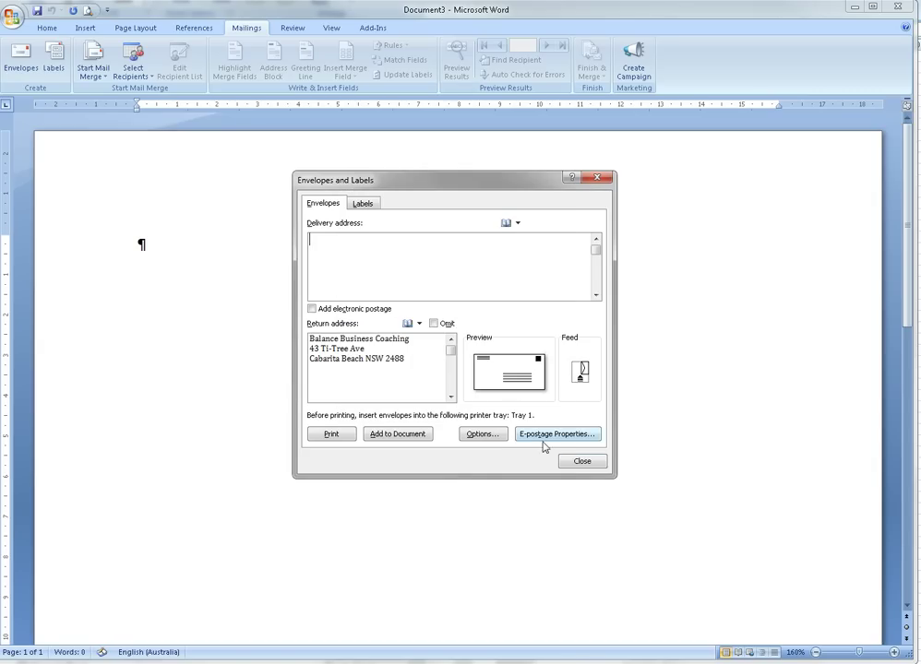
{"action": "left_click", "coordinate": [581, 462]}
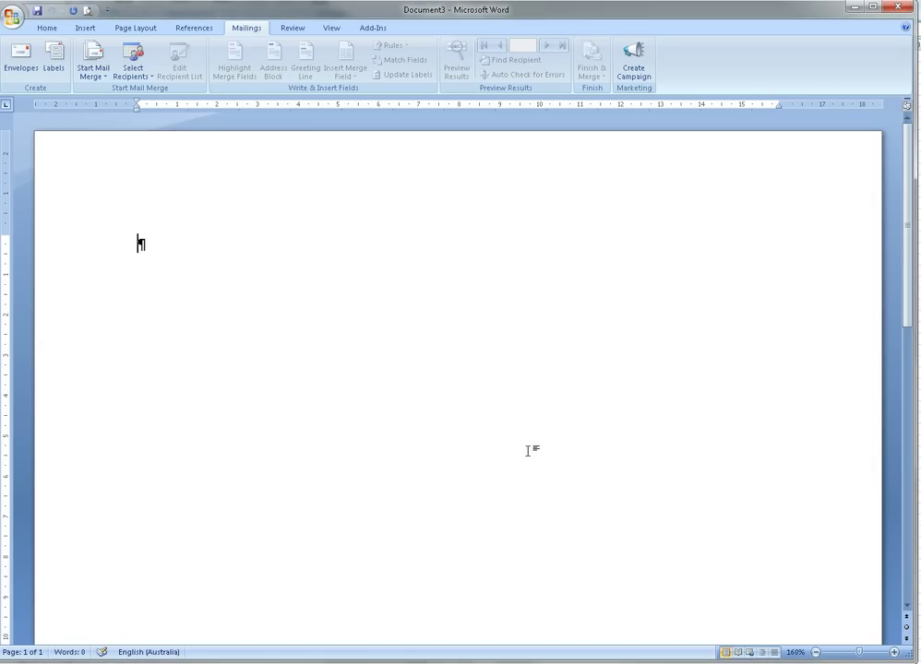
- Choose to use an existing recipient list for the mail merge and browse to the My Passport (G:) drive
{"action": "left_click", "coordinate": [134, 77]}
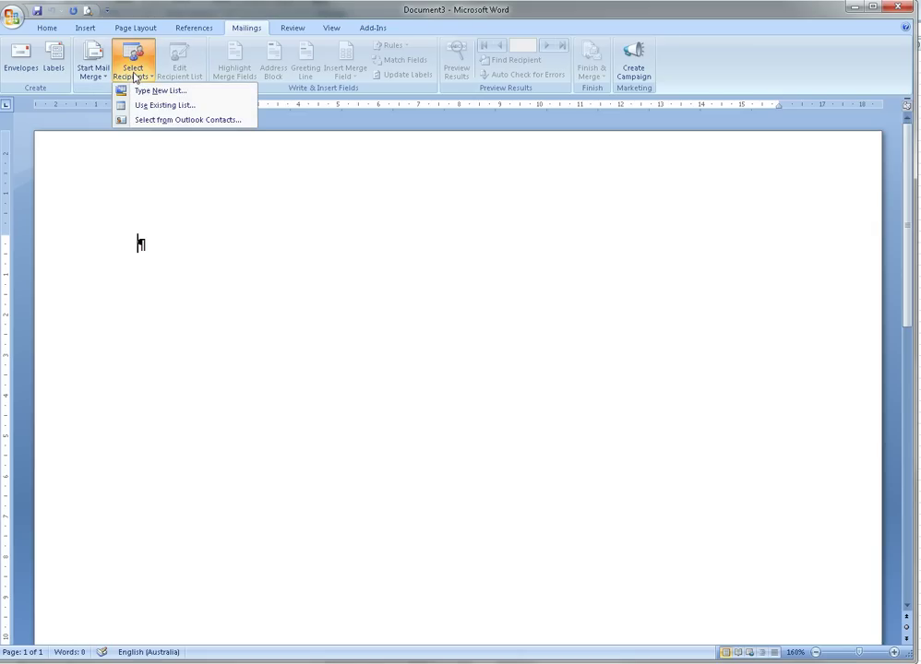
{"action": "key", "text": "Return"}
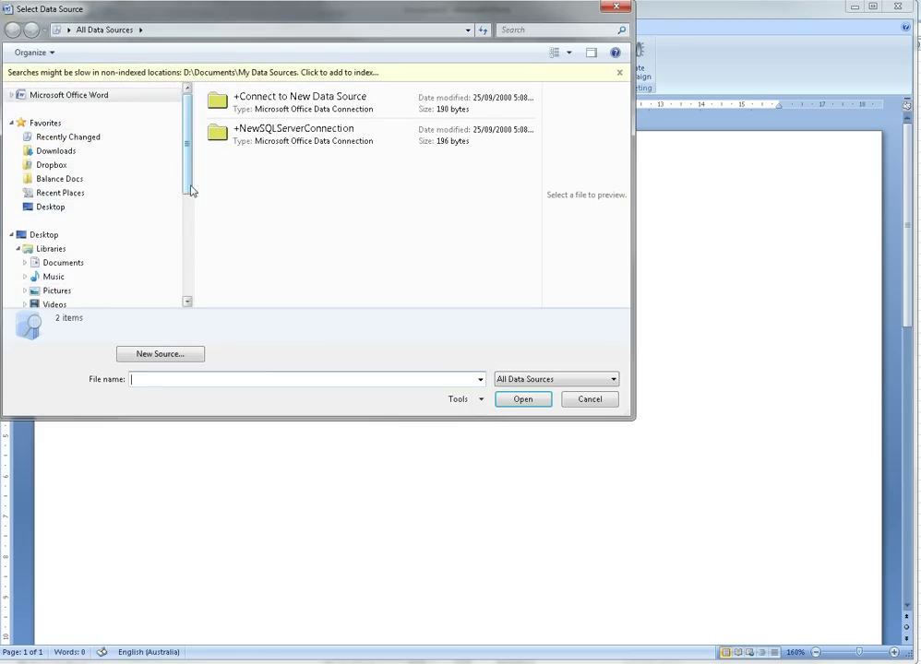
{"action": "left_click_drag", "start_coordinate": [191, 191], "coordinate": [191, 281]}
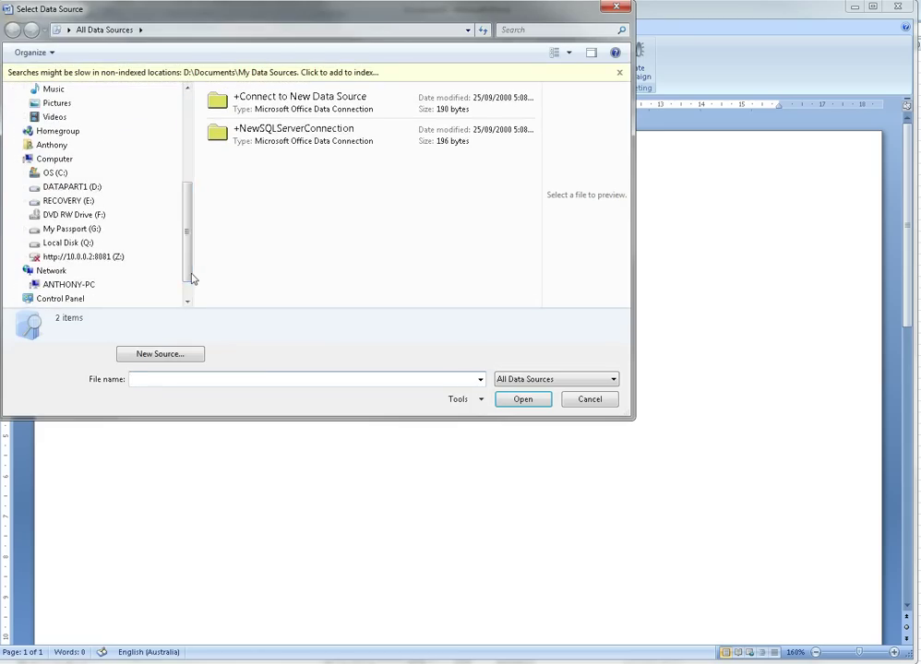
{"action": "left_click", "coordinate": [112, 232]}
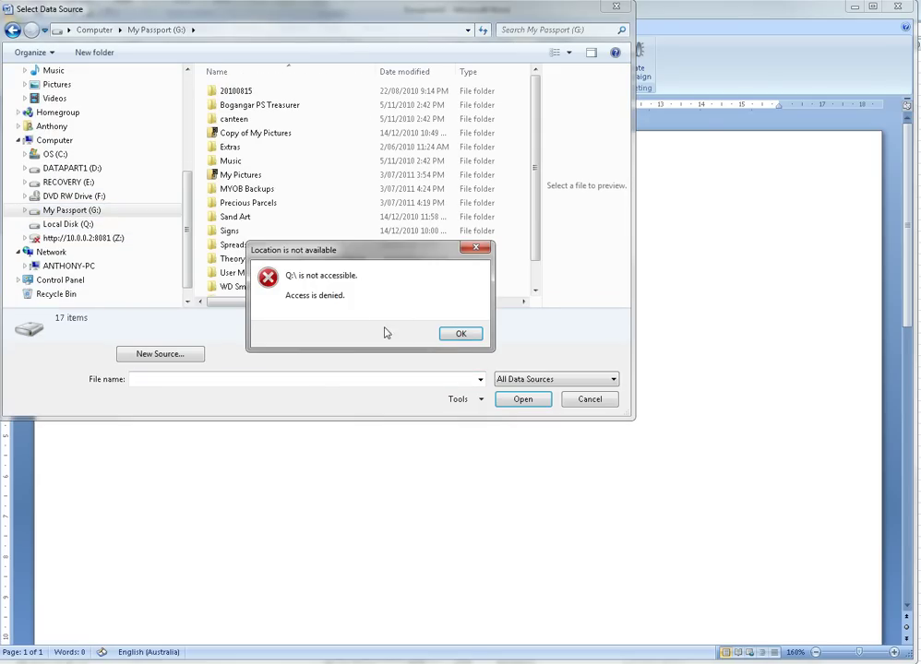
{"action": "left_click", "coordinate": [455, 334]}
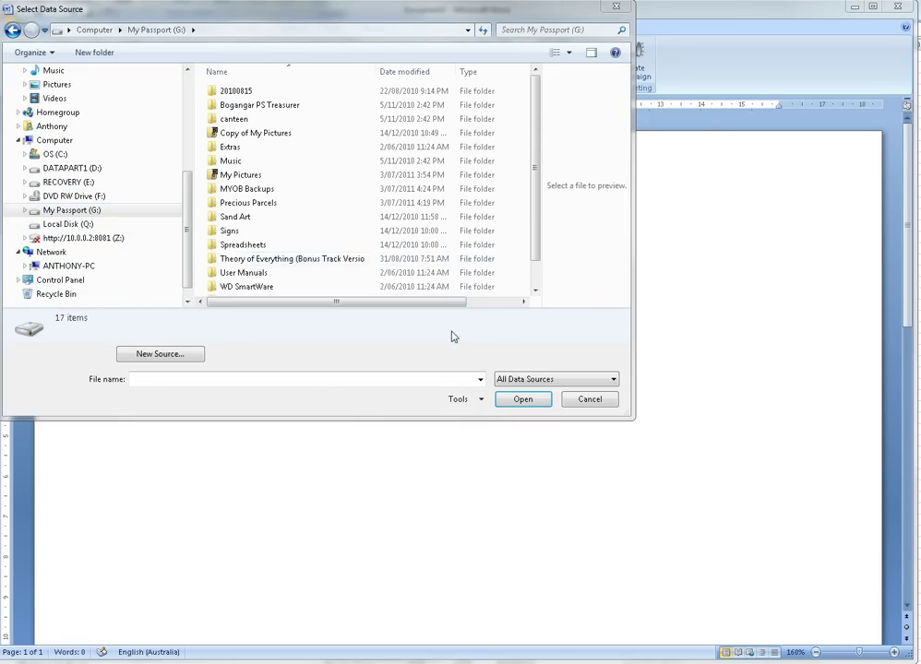
{"action": "left_click", "coordinate": [79, 212]}
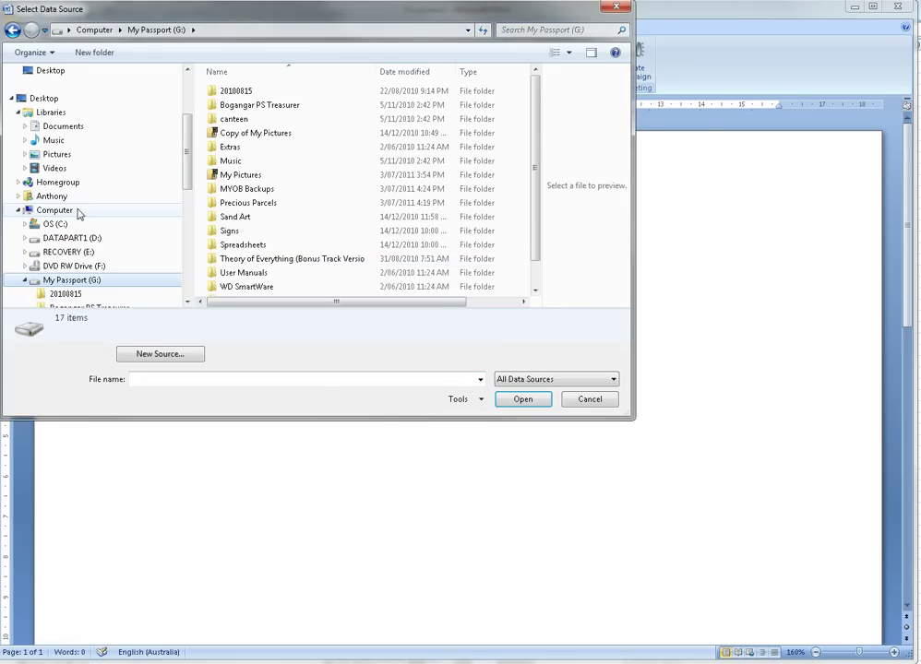
- Attach the NEW Childcare Centres 01062011 spreadsheet from Precious Parcels > Spreadsheets as the recipient list, choosing its data sheet
{"action": "double_click", "coordinate": [267, 205]}
{"action": "scroll", "coordinate": [273, 219], "scroll_direction": "down", "scroll_amount": 3}
{"action": "scroll", "coordinate": [273, 219], "scroll_direction": "down", "scroll_amount": 5}
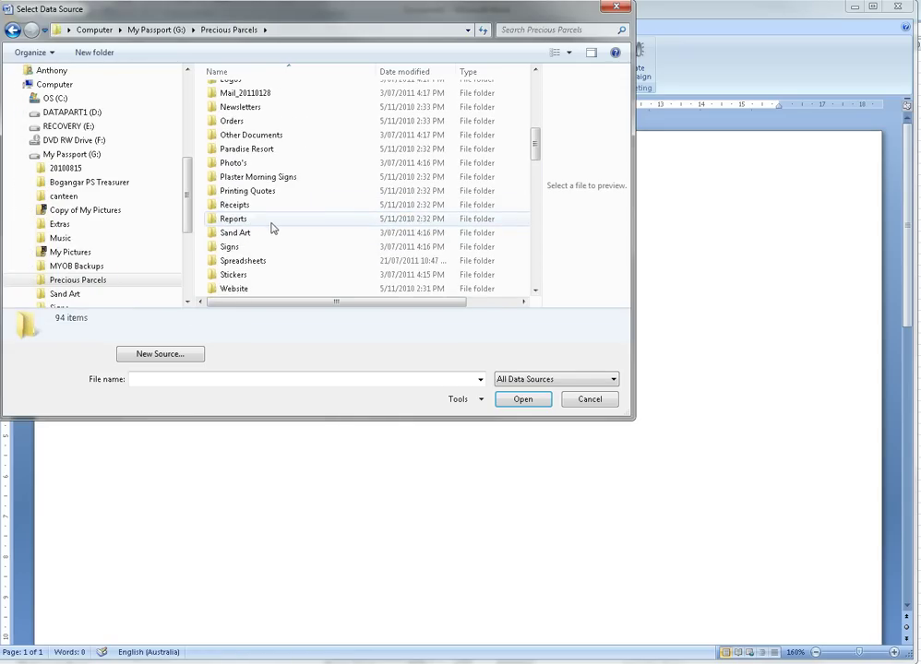
{"action": "double_click", "coordinate": [264, 262]}
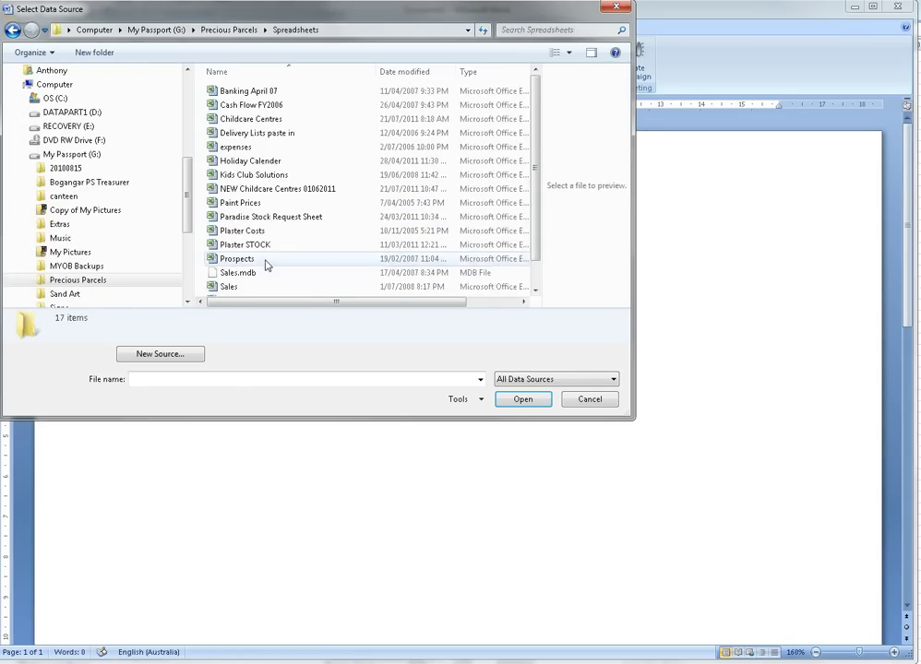
{"action": "scroll", "coordinate": [268, 199], "scroll_direction": "down", "scroll_amount": 1}
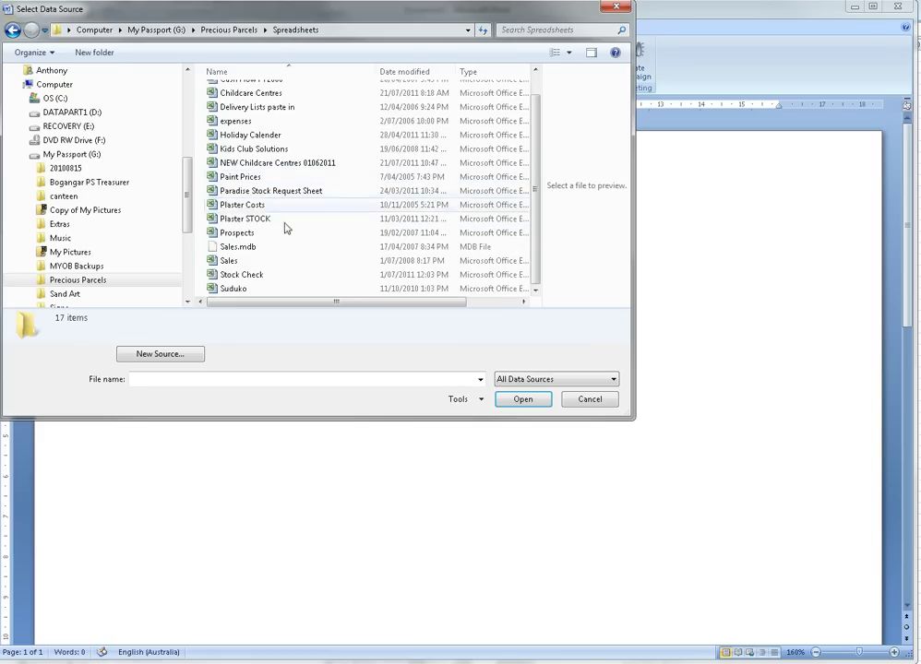
{"action": "double_click", "coordinate": [291, 166]}
{"action": "double_click", "coordinate": [356, 335]}
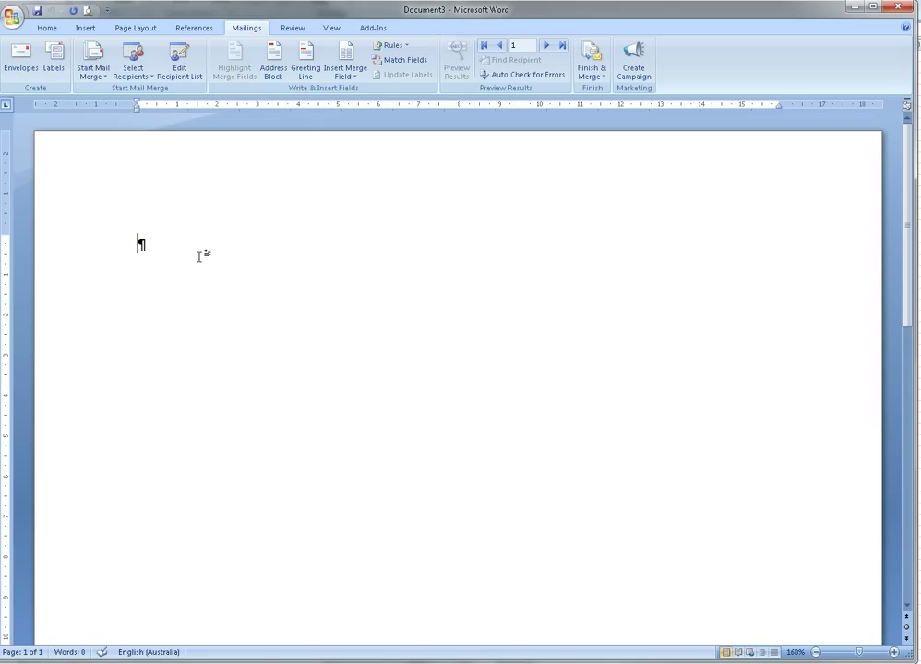
- Set the document up as an envelope mail merge with the DL (110 x 220 mm) envelope size
{"action": "left_click", "coordinate": [97, 77]}
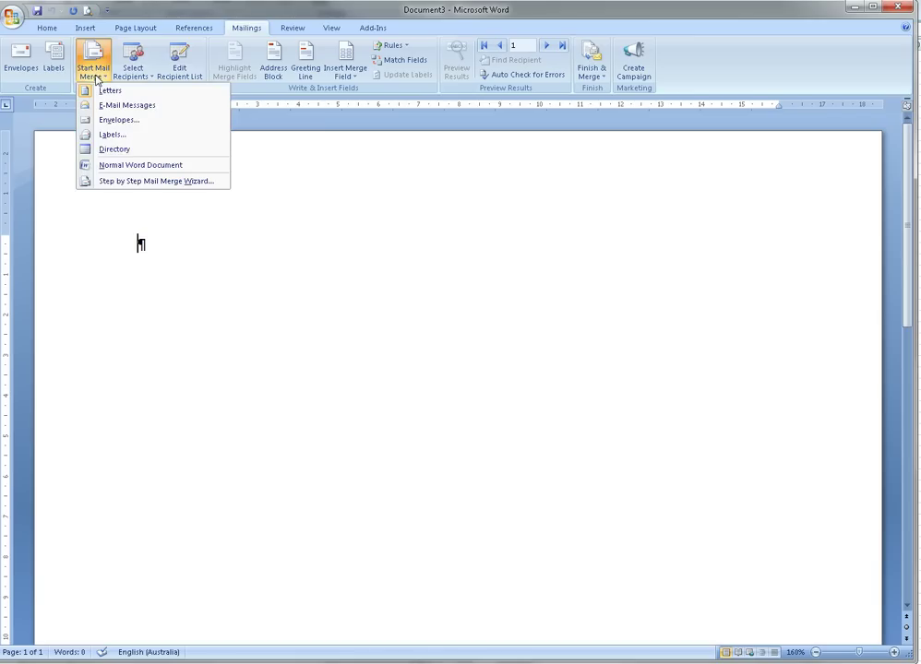
{"action": "left_click", "coordinate": [116, 121]}
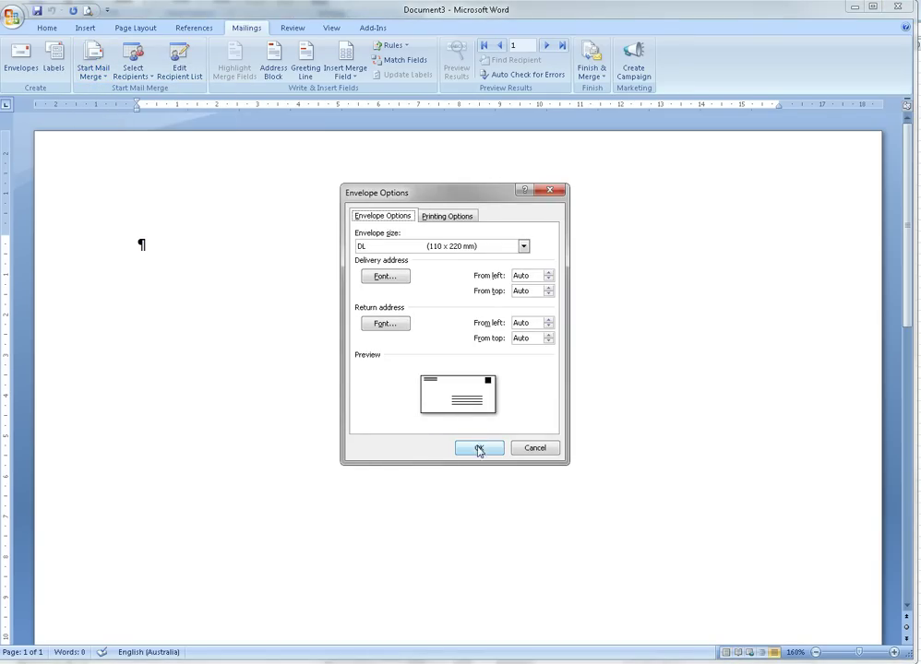
{"action": "left_click", "coordinate": [479, 450]}
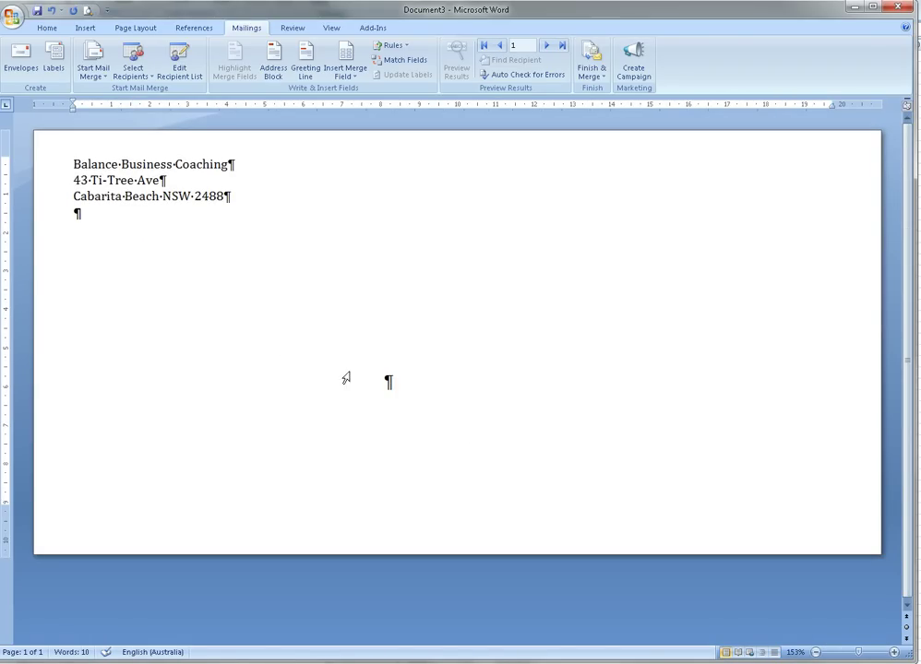
- For an address block in the envelope's delivery area, set Last Name to not matched and match Company to the Name field
{"action": "left_click", "coordinate": [392, 383]}
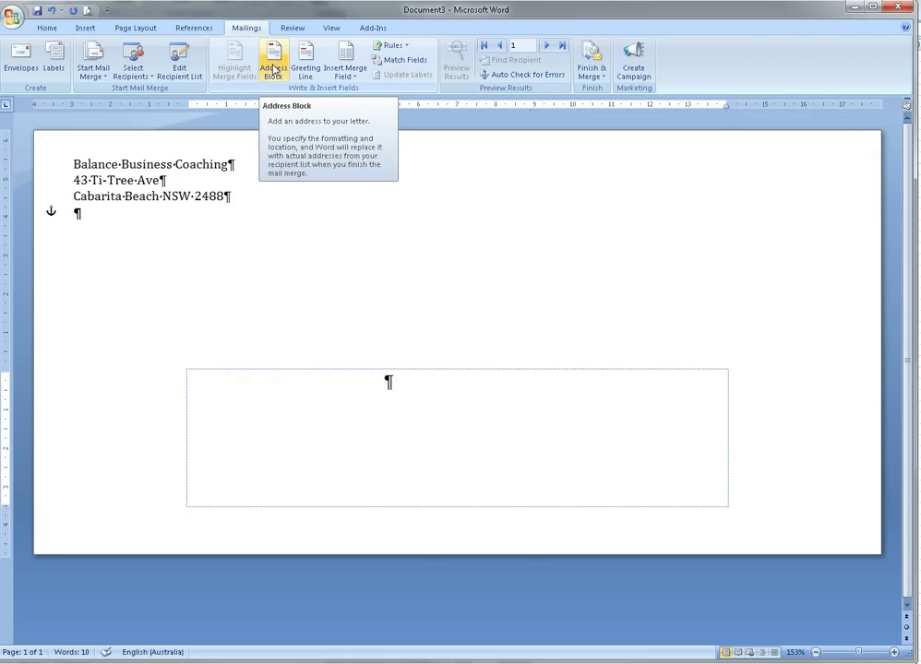
{"action": "left_click", "coordinate": [274, 71]}
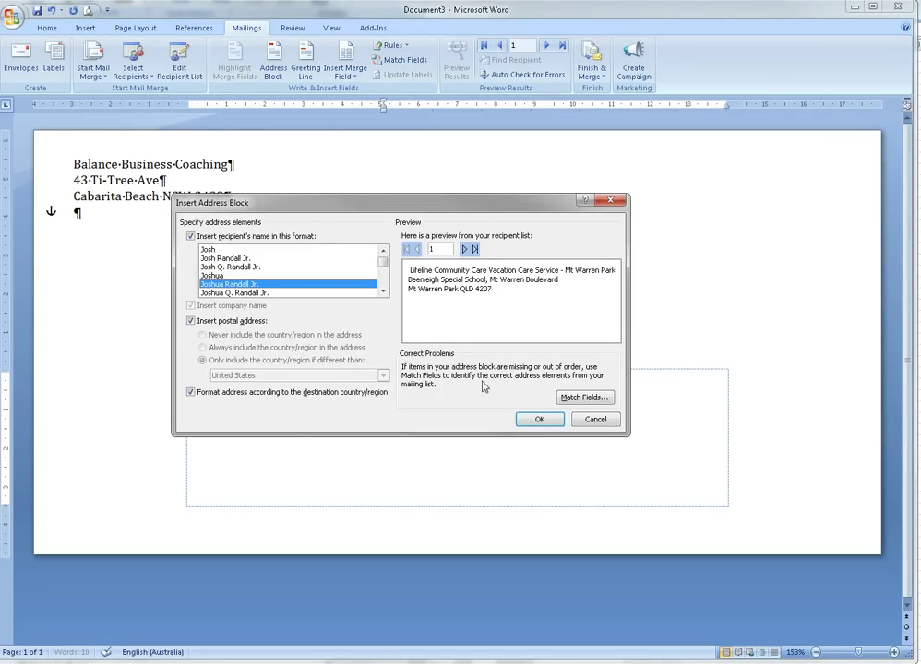
{"action": "left_click", "coordinate": [583, 398]}
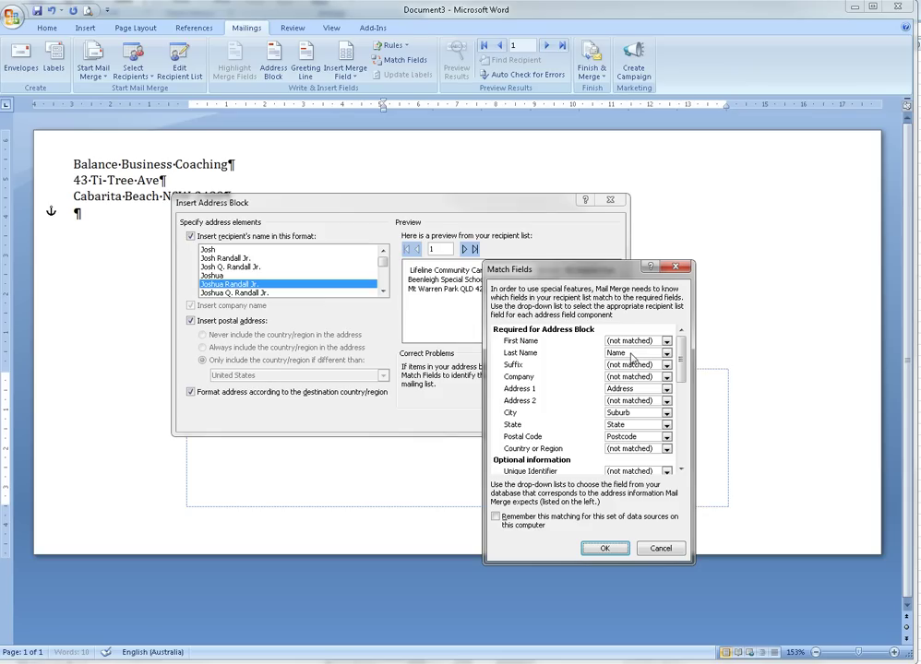
{"action": "left_click", "coordinate": [634, 358]}
{"action": "left_click", "coordinate": [635, 460]}
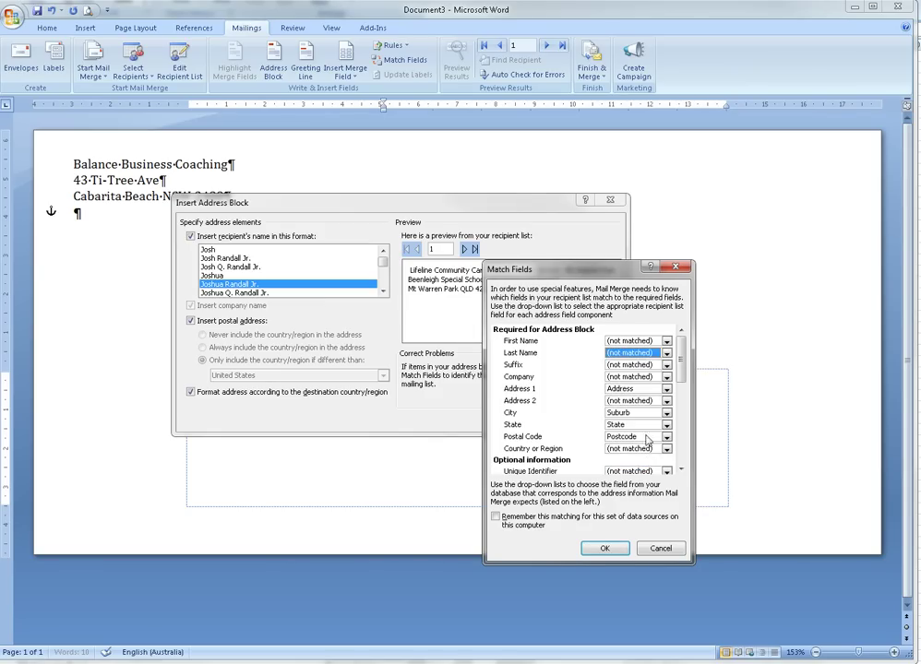
{"action": "left_click", "coordinate": [631, 378]}
{"action": "left_click", "coordinate": [617, 390]}
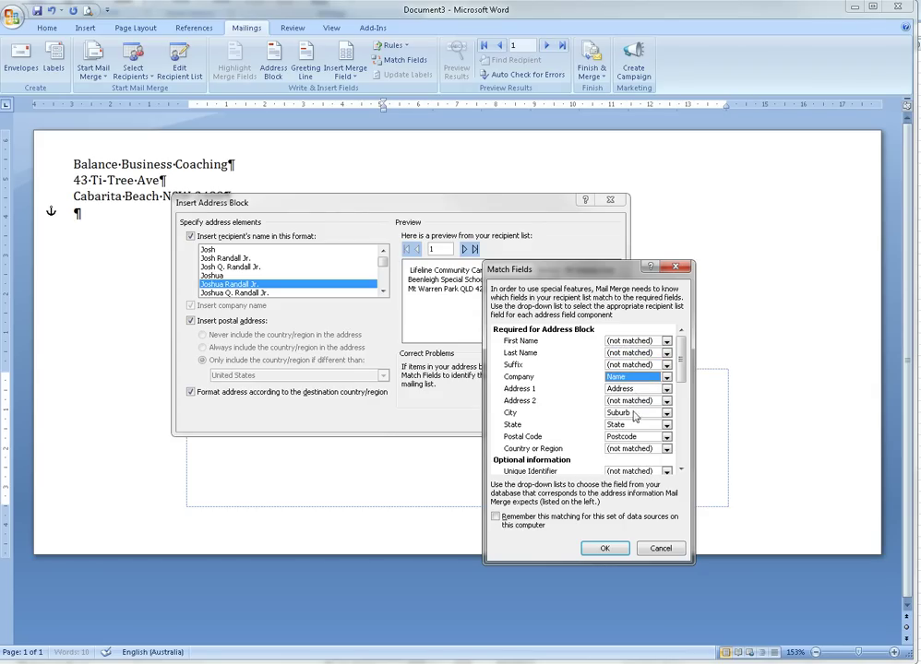
{"action": "left_click", "coordinate": [681, 471]}
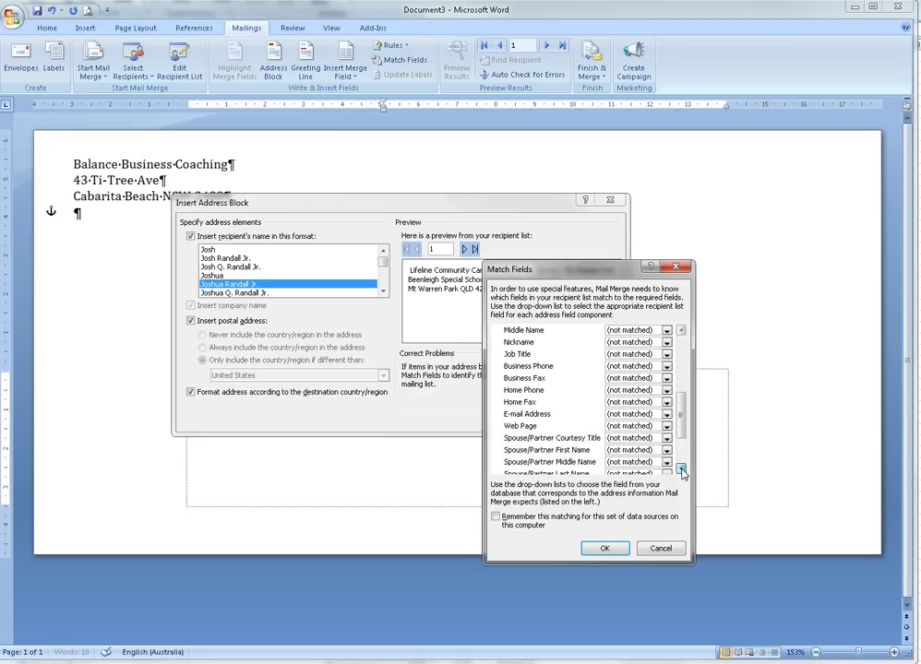
{"action": "left_click", "coordinate": [681, 471]}
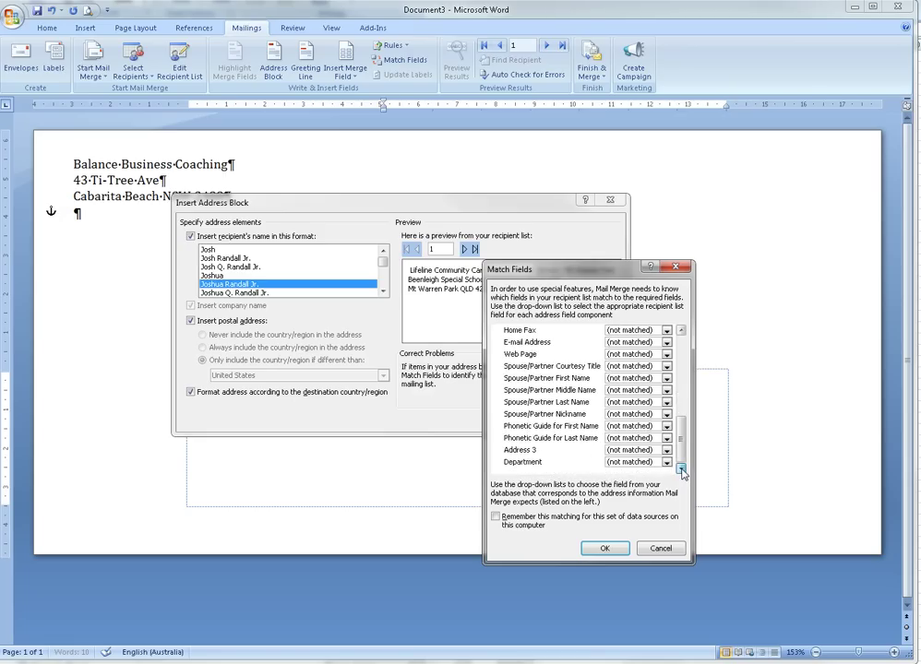
{"action": "left_click", "coordinate": [608, 549]}
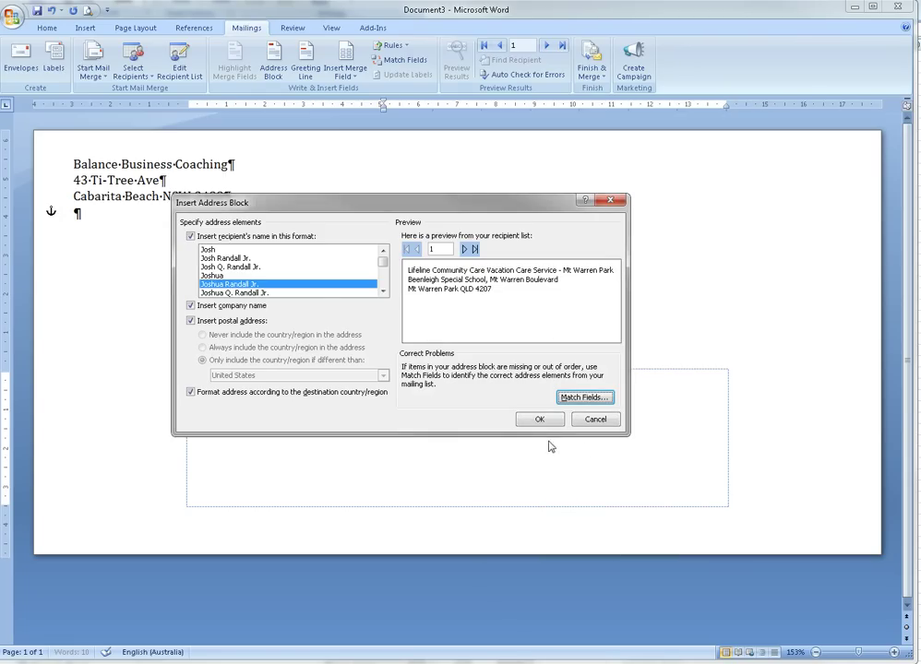
- Check sample recipients up to record 3, insert the address block, and preview the merged result on the envelope
{"action": "left_click", "coordinate": [470, 249]}
{"action": "left_click", "coordinate": [470, 250]}
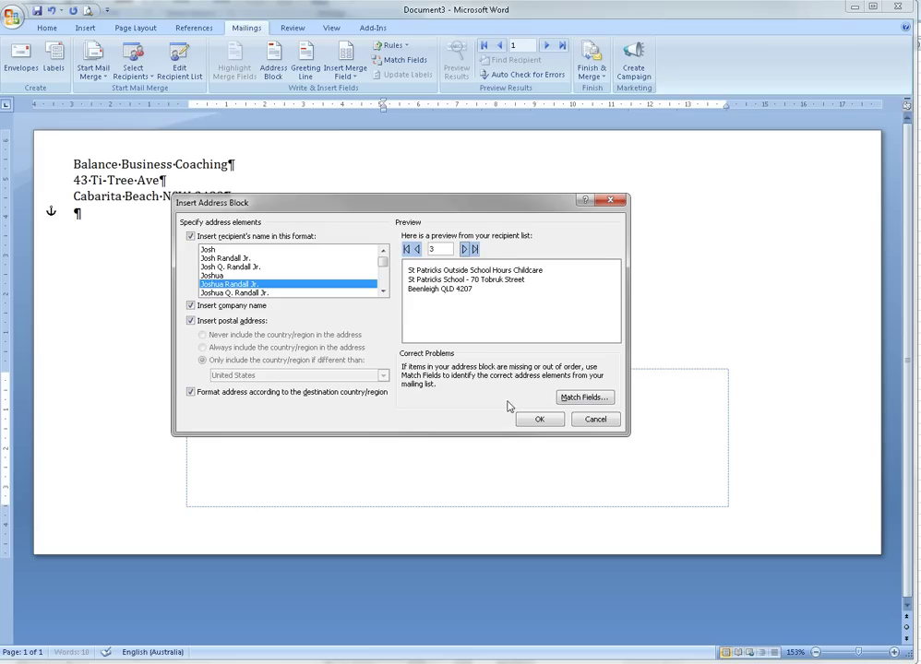
{"action": "left_click", "coordinate": [531, 420]}
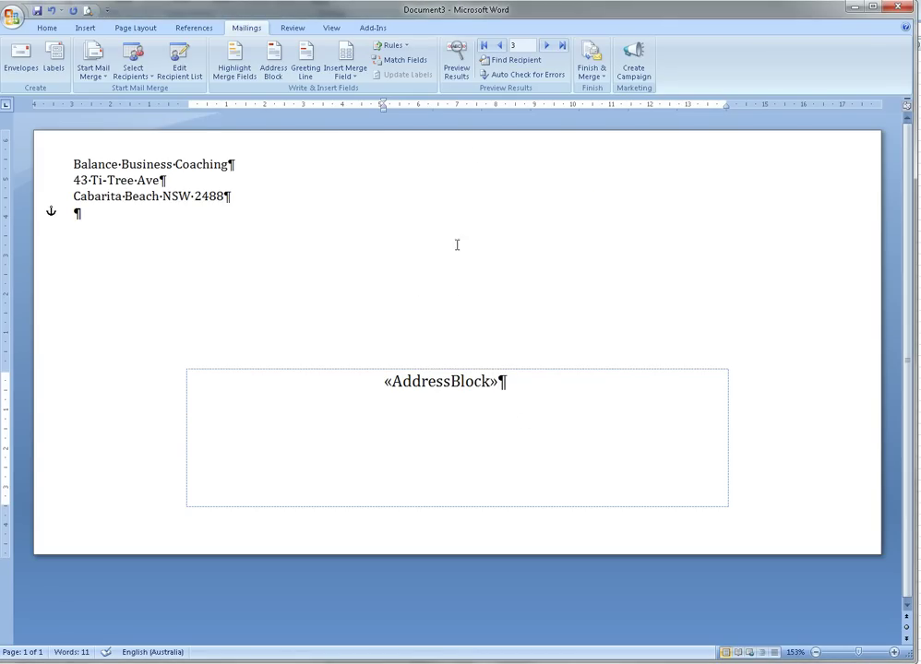
{"action": "left_click", "coordinate": [454, 73]}
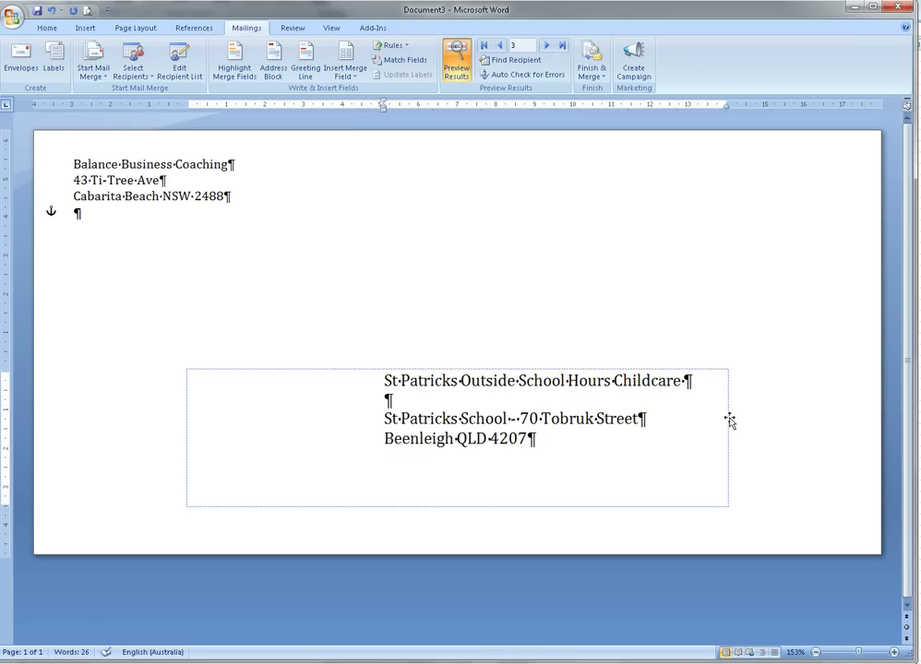
- Enlarge the font of the whole delivery address to 14 pt
{"action": "left_click", "coordinate": [558, 442]}
{"action": "left_click", "coordinate": [558, 442]}
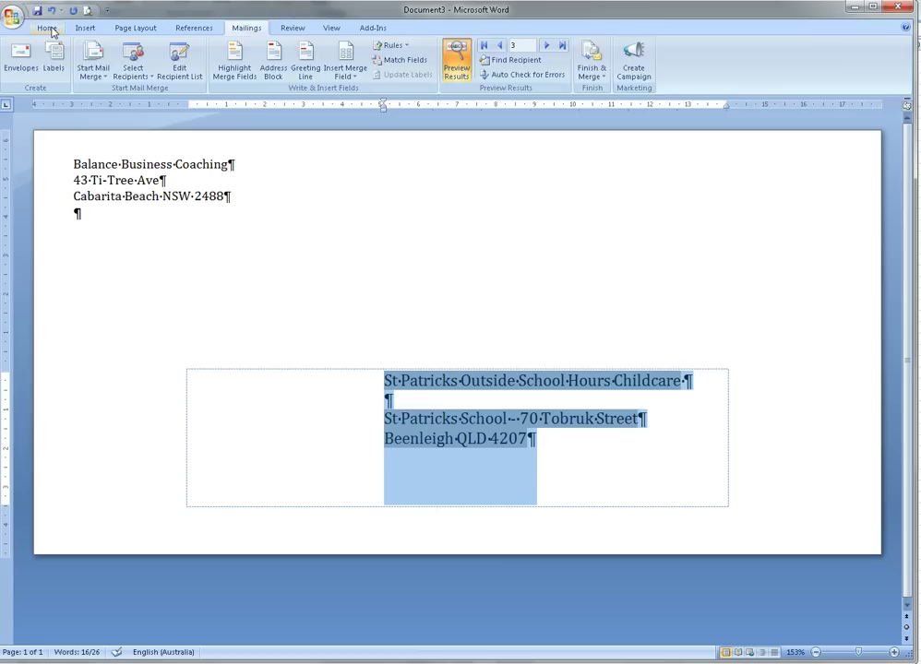
{"action": "left_click", "coordinate": [47, 28]}
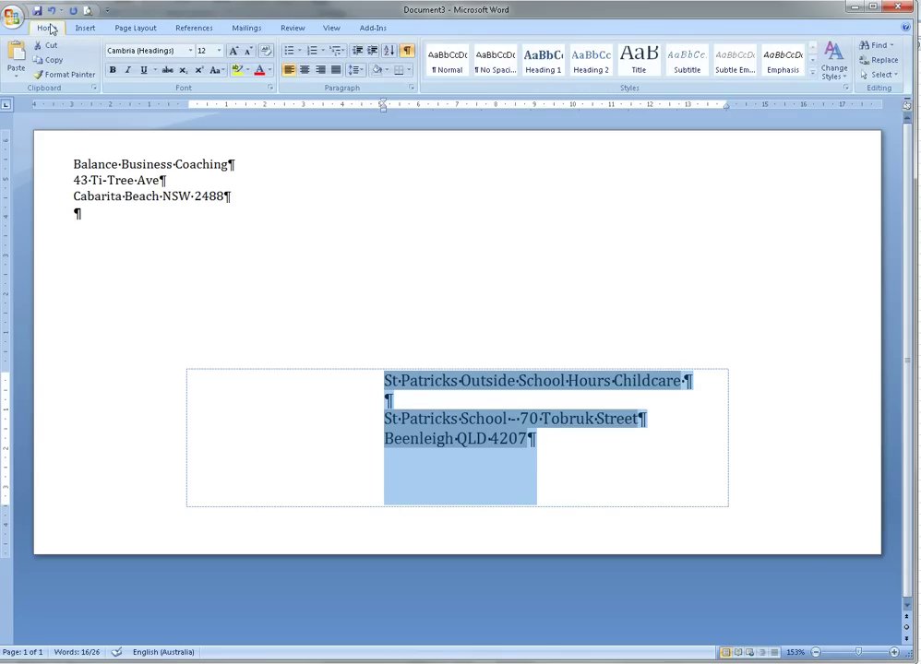
{"action": "left_click", "coordinate": [236, 55]}
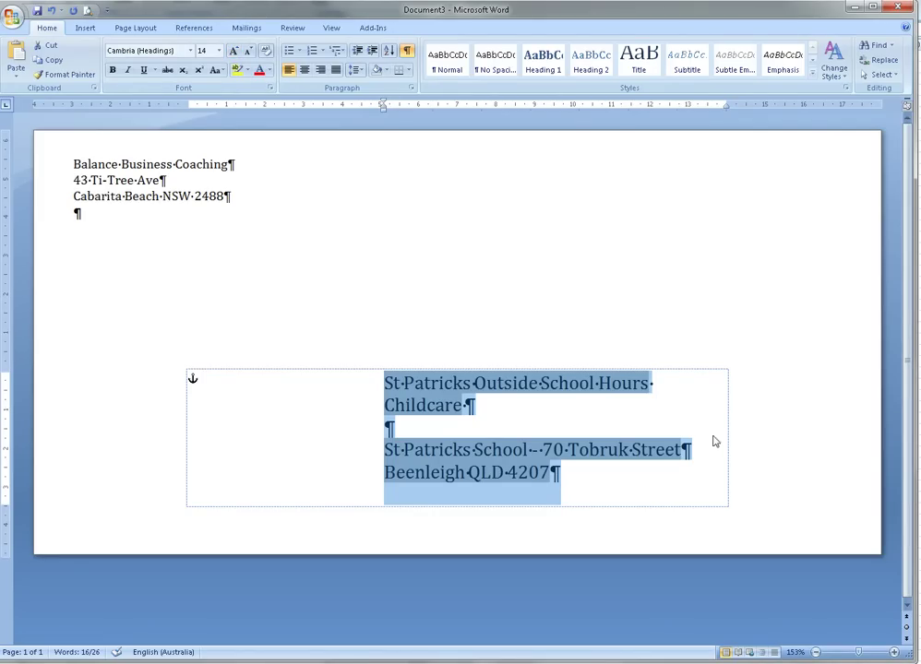
- Widen the delivery address frame so the centre's name fits on one line, and move it higher and further left on the envelope
{"action": "left_click", "coordinate": [654, 407]}
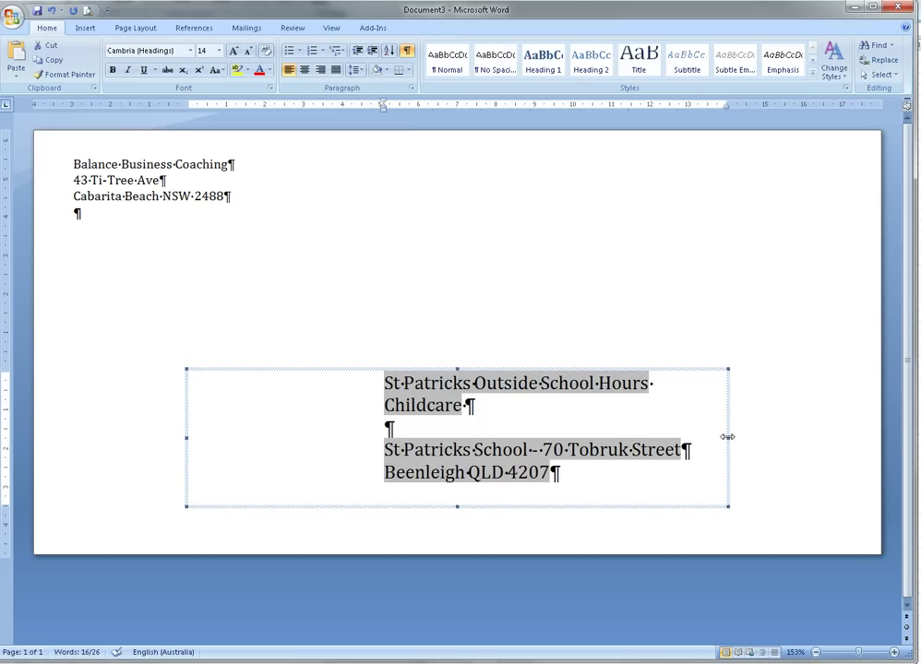
{"action": "left_click_drag", "start_coordinate": [728, 433], "coordinate": [727, 437]}
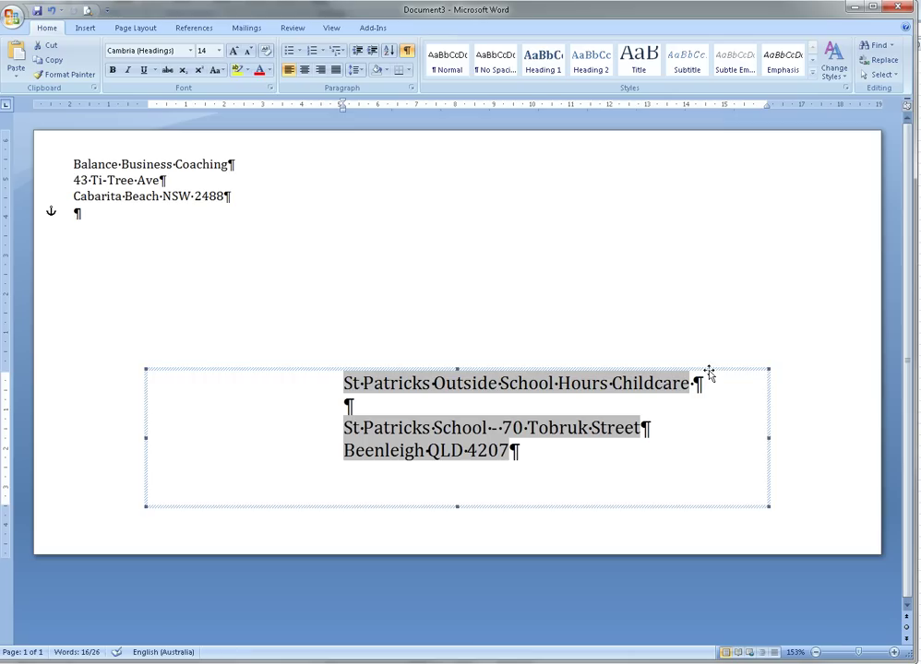
{"action": "left_click_drag", "start_coordinate": [708, 373], "coordinate": [633, 315]}
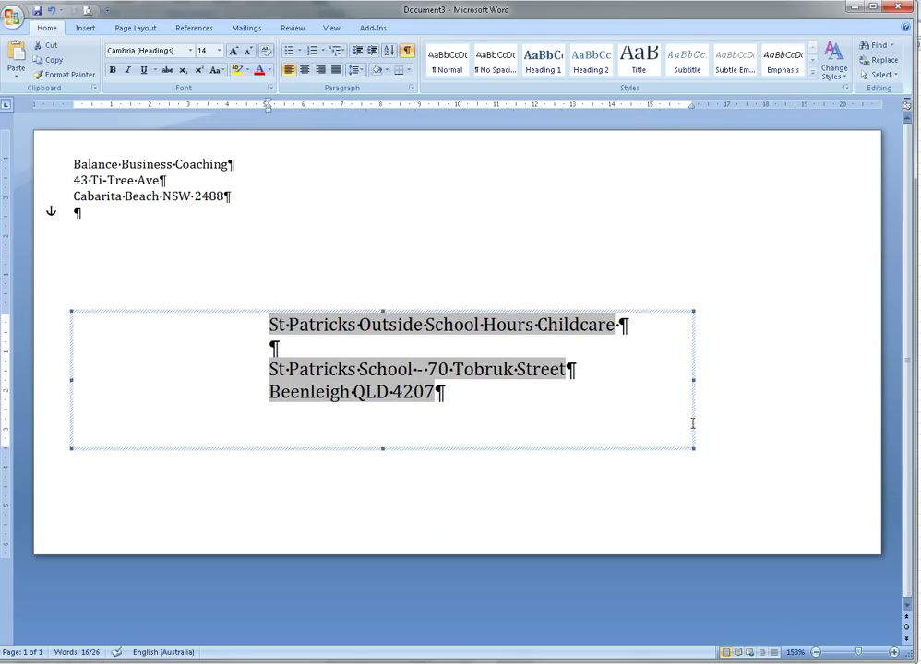
{"action": "left_click_drag", "start_coordinate": [695, 424], "coordinate": [707, 426]}
{"action": "left_click", "coordinate": [738, 420]}
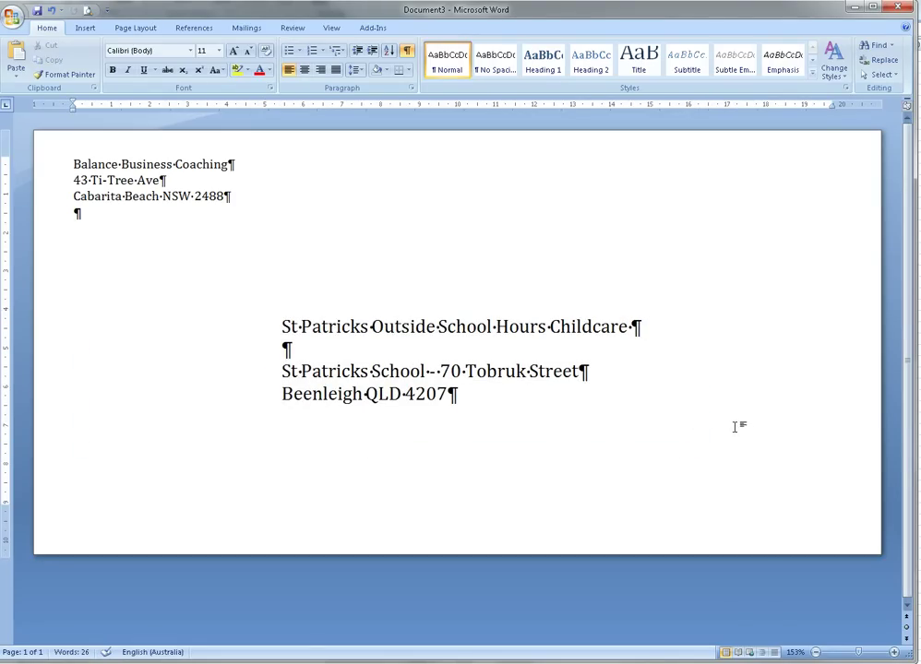
- Preview the last recipient record and merge only that current record to the printer
{"action": "left_click", "coordinate": [248, 28]}
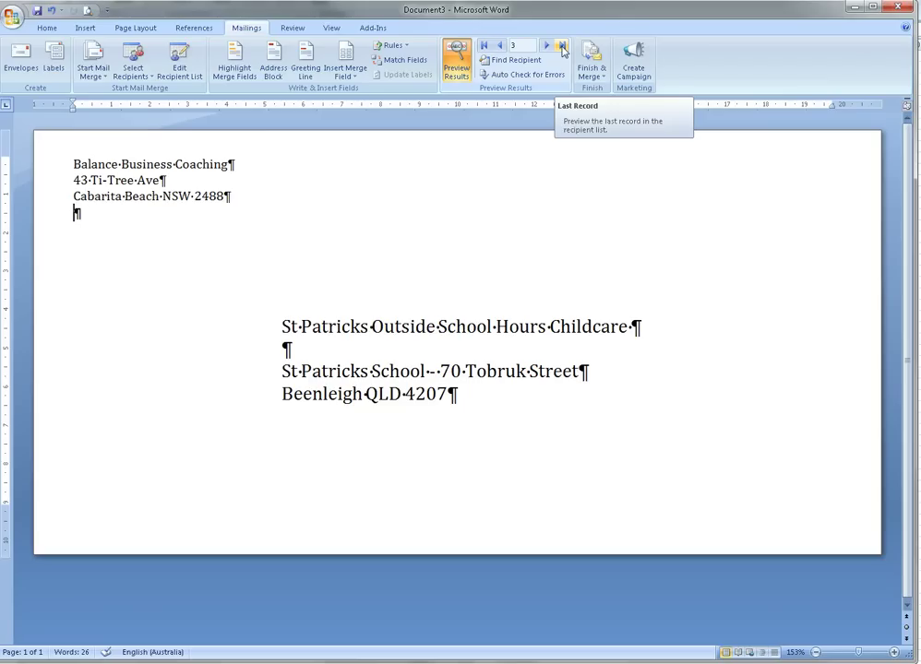
{"action": "left_click", "coordinate": [561, 46]}
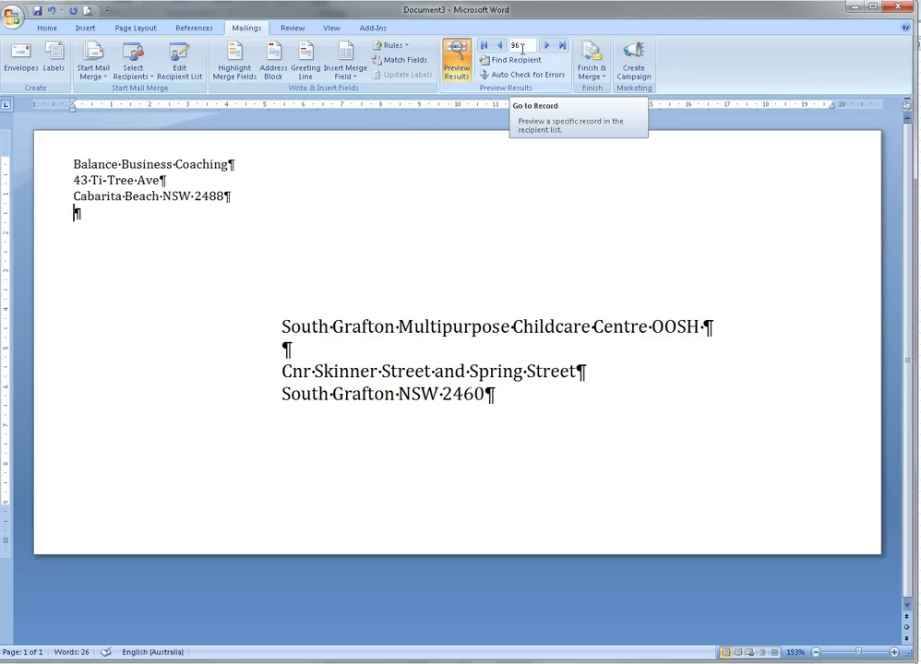
{"action": "left_click", "coordinate": [595, 74]}
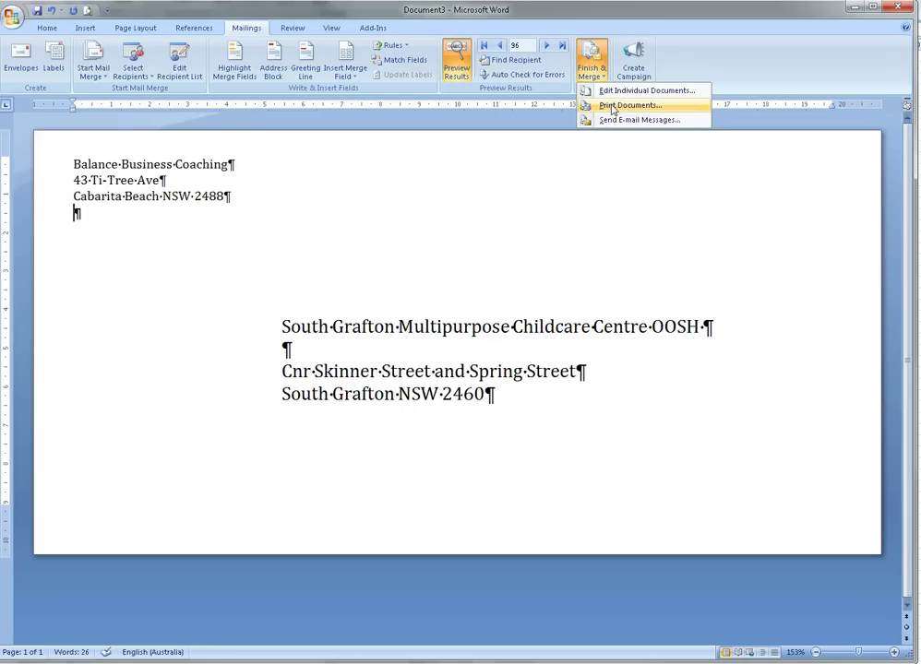
{"action": "left_click", "coordinate": [611, 107]}
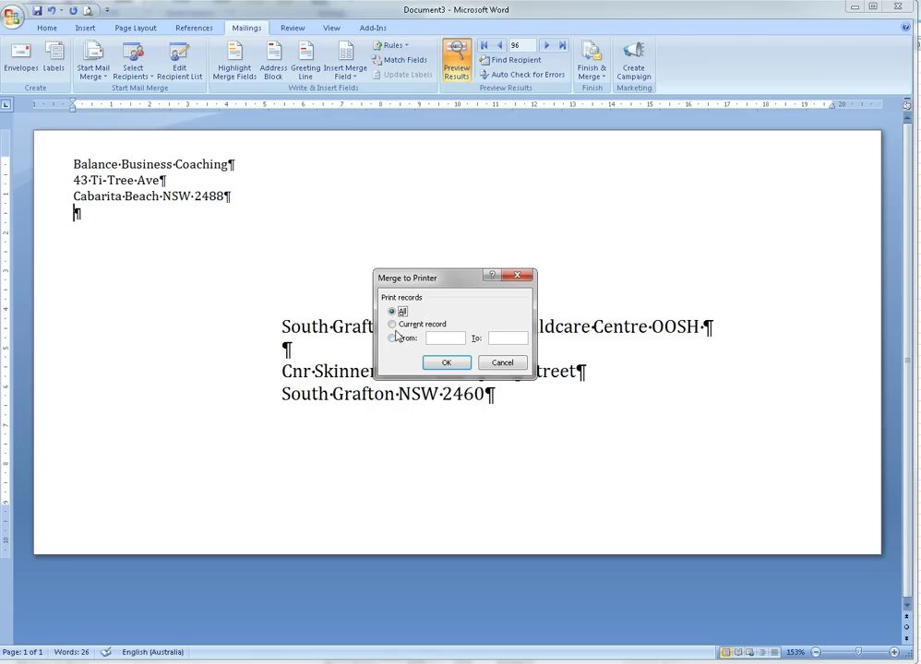
{"action": "left_click", "coordinate": [393, 324]}
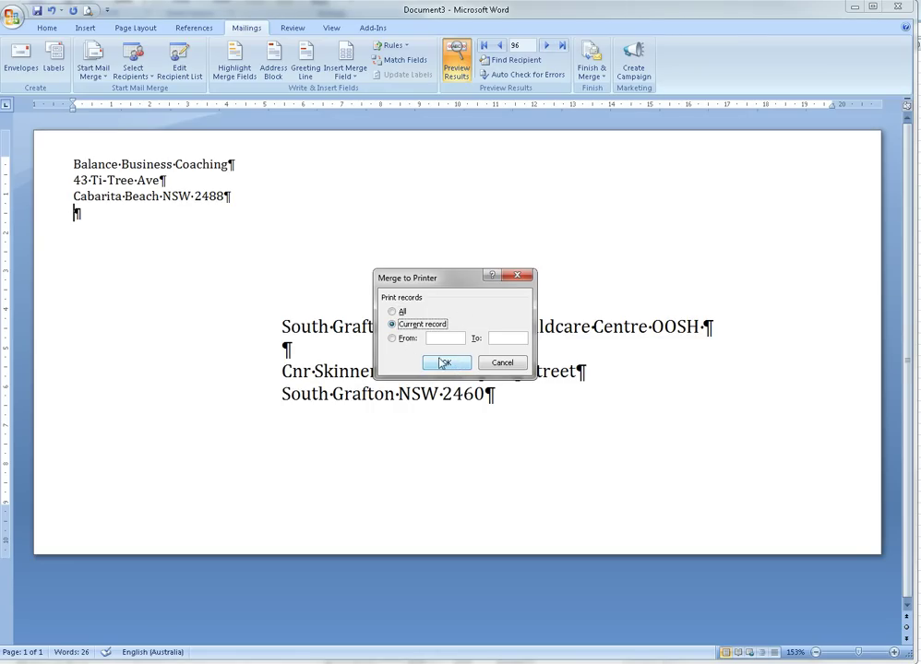
{"action": "left_click", "coordinate": [464, 368]}
{"action": "left_click", "coordinate": [542, 451]}
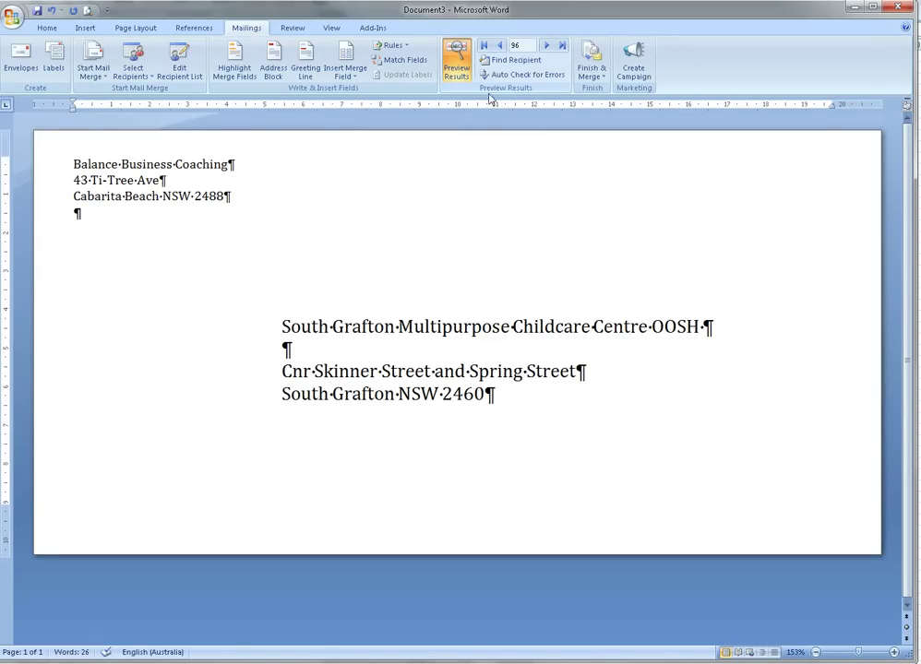
- Set up a merge to the printer for all recipient records
{"action": "left_click", "coordinate": [590, 69]}
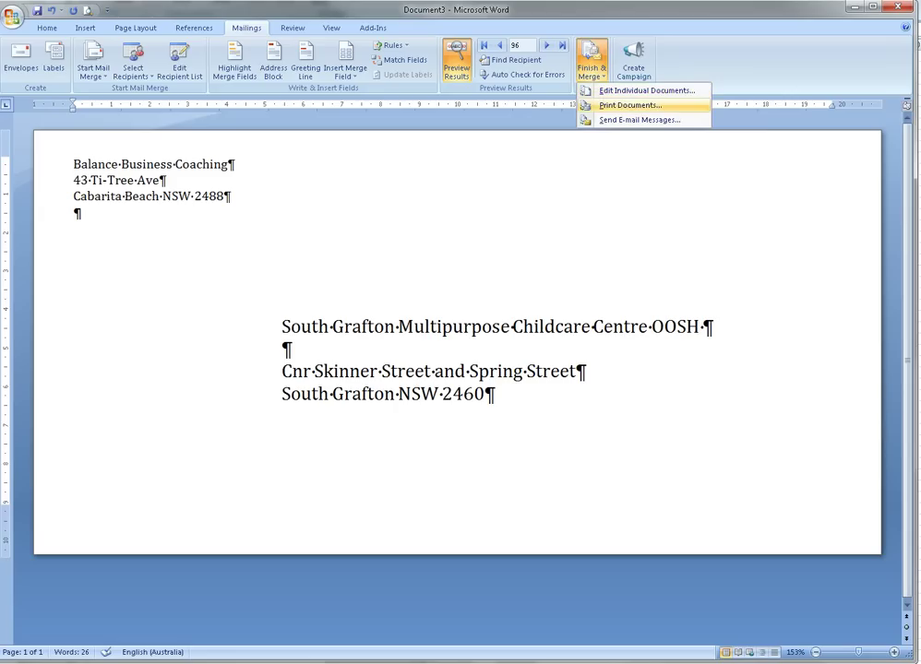
{"action": "left_click", "coordinate": [611, 105]}
{"action": "left_click", "coordinate": [399, 314]}
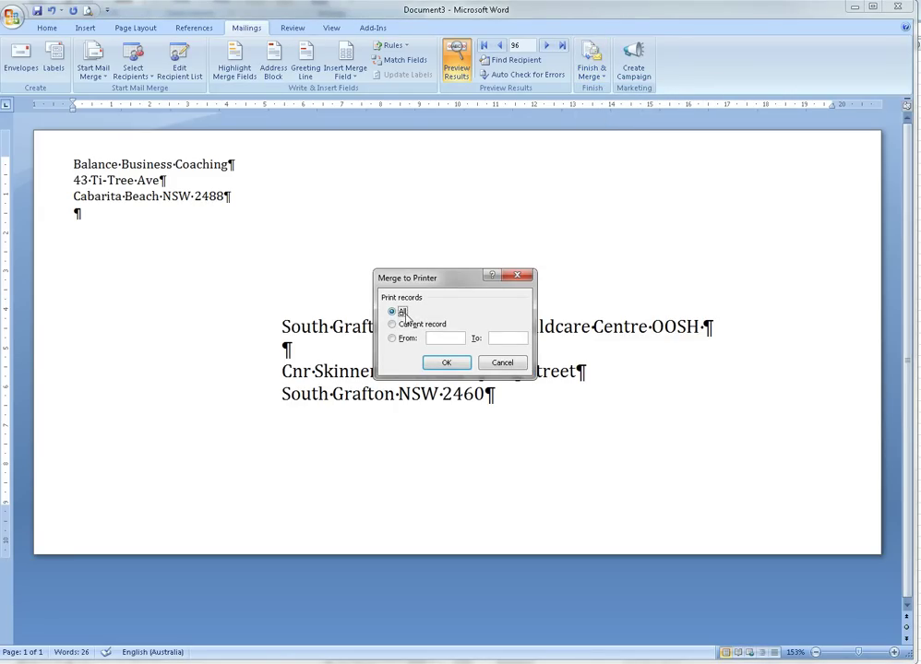